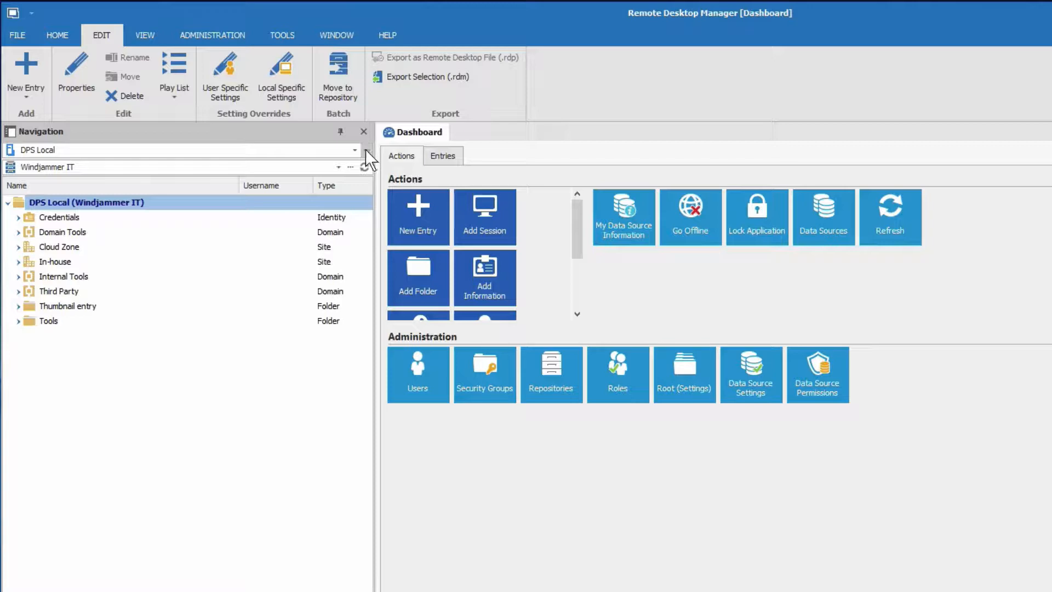
Add a new Microsoft SQL Azure data source from the data source list
left_click(365, 151)
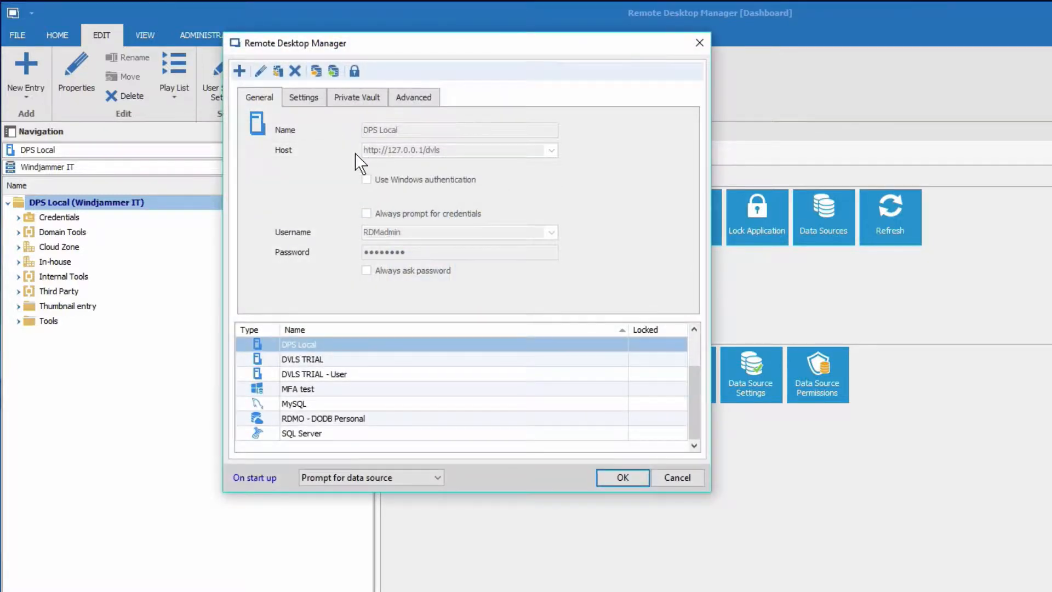
left_click(240, 71)
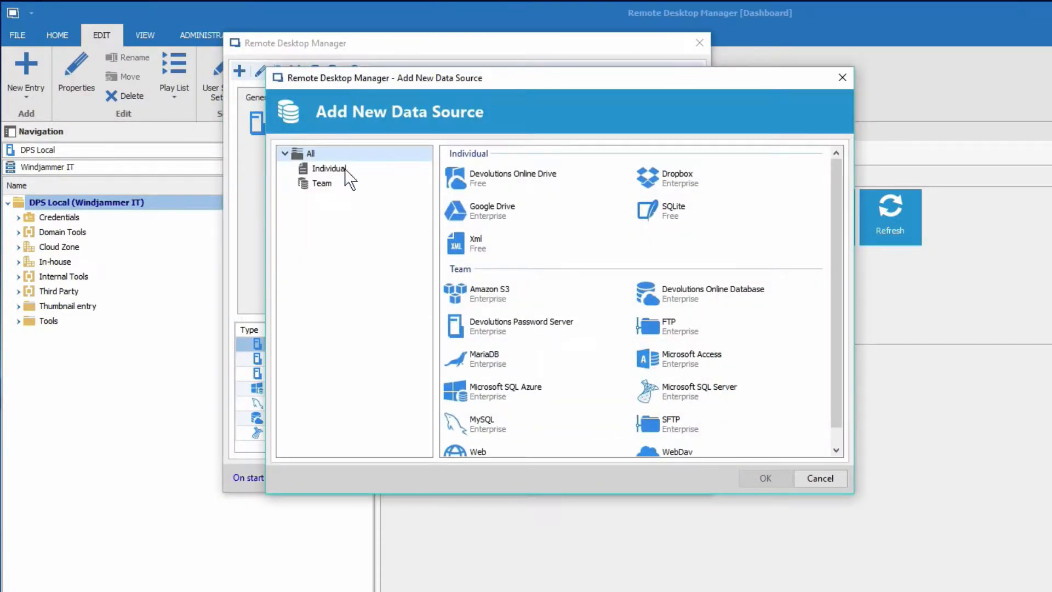
left_click(491, 393)
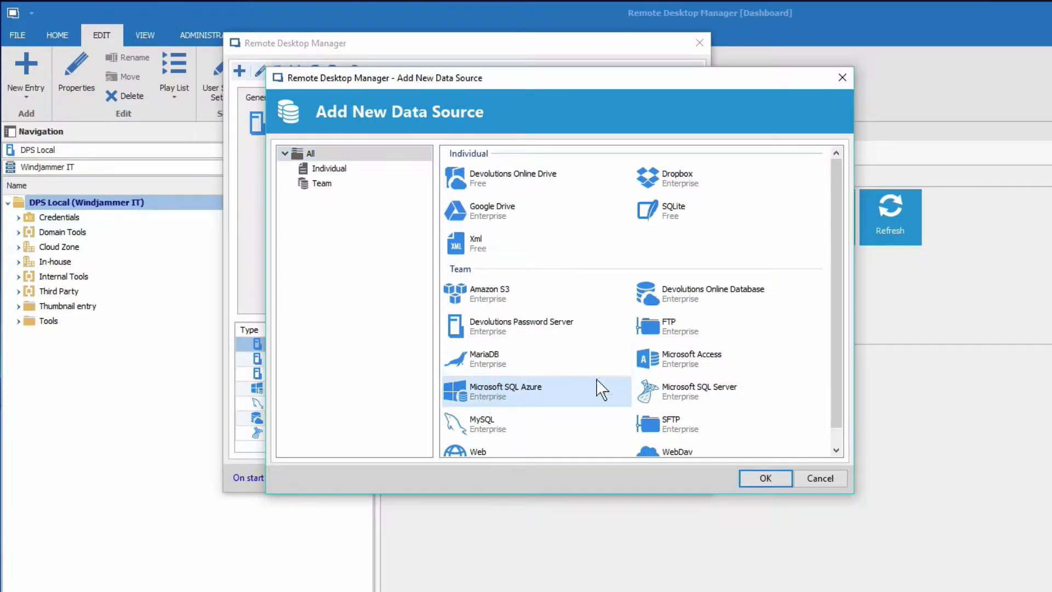
left_click(763, 480)
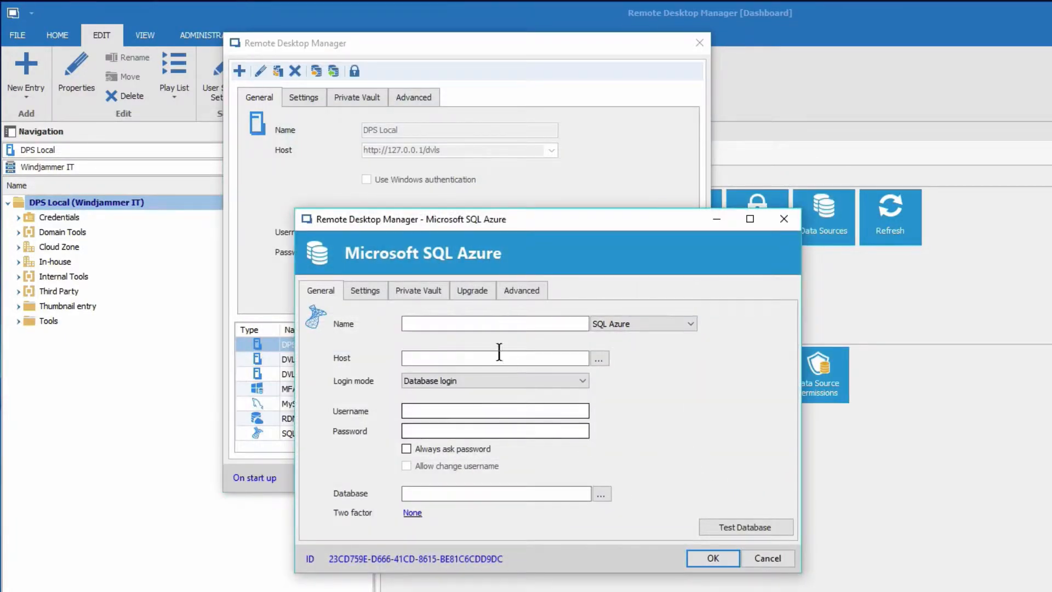
Name the data source 'Azure - Interactive' and paste in the server host
left_click(484, 324)
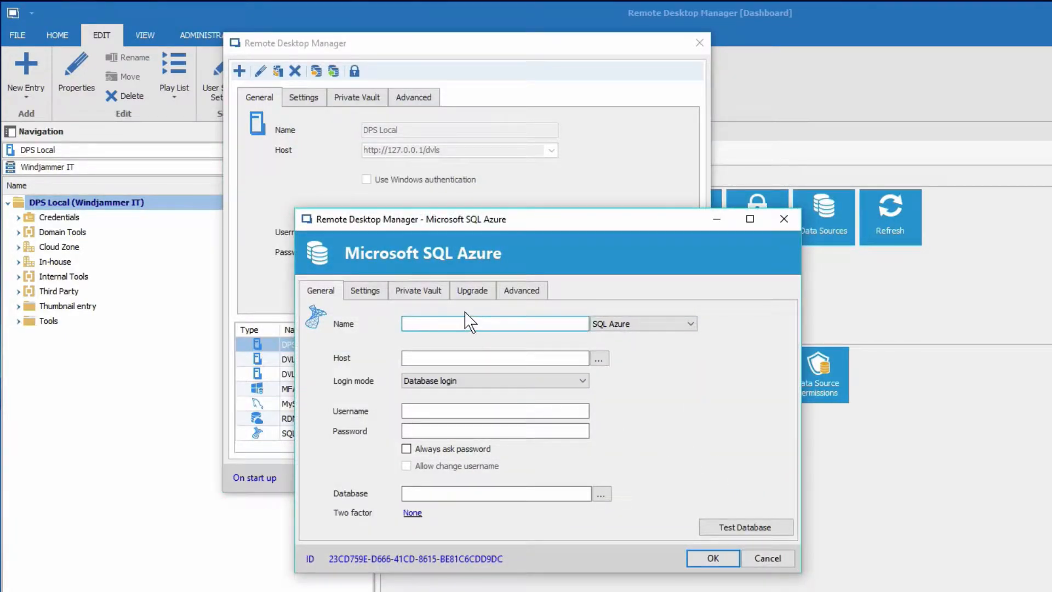
type("Azure - Interactive")
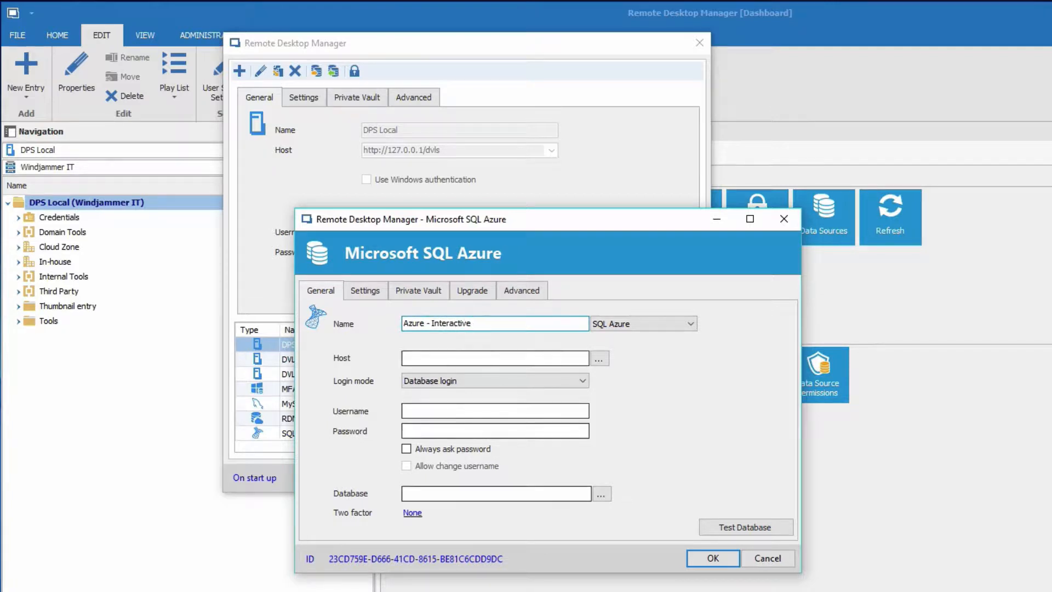
left_click(410, 357)
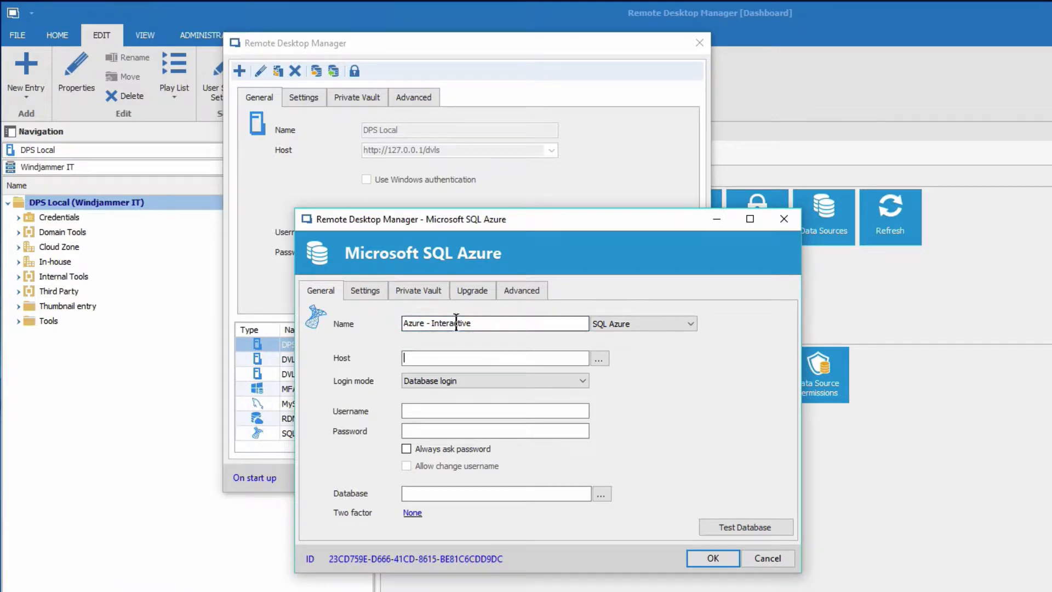
key("ctrl+v")
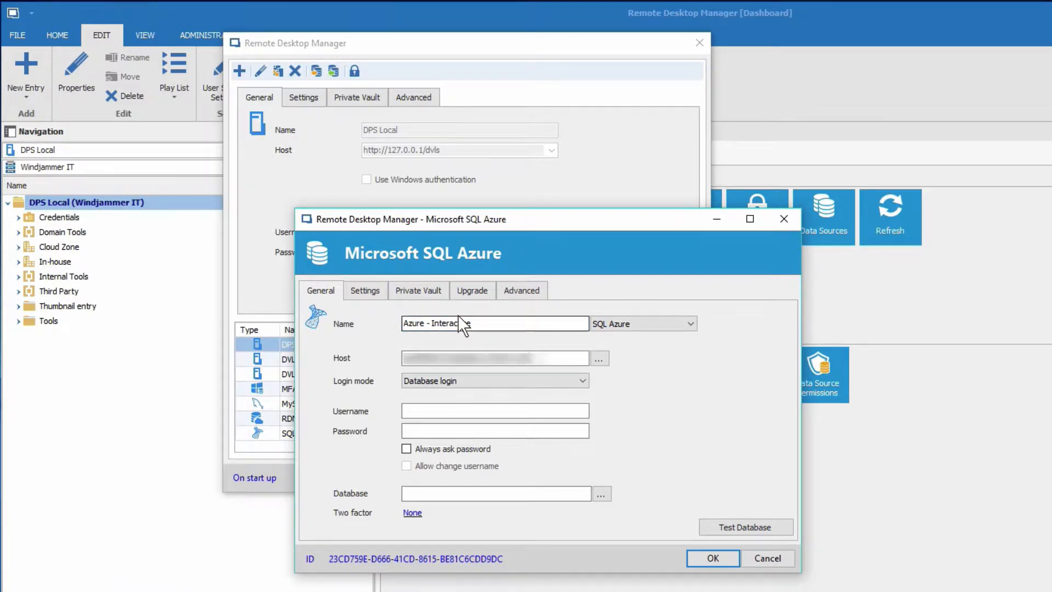
Use Active Directory Interactive (with MFA support) login with the account's e-mail username, then open App Registration
left_click(420, 383)
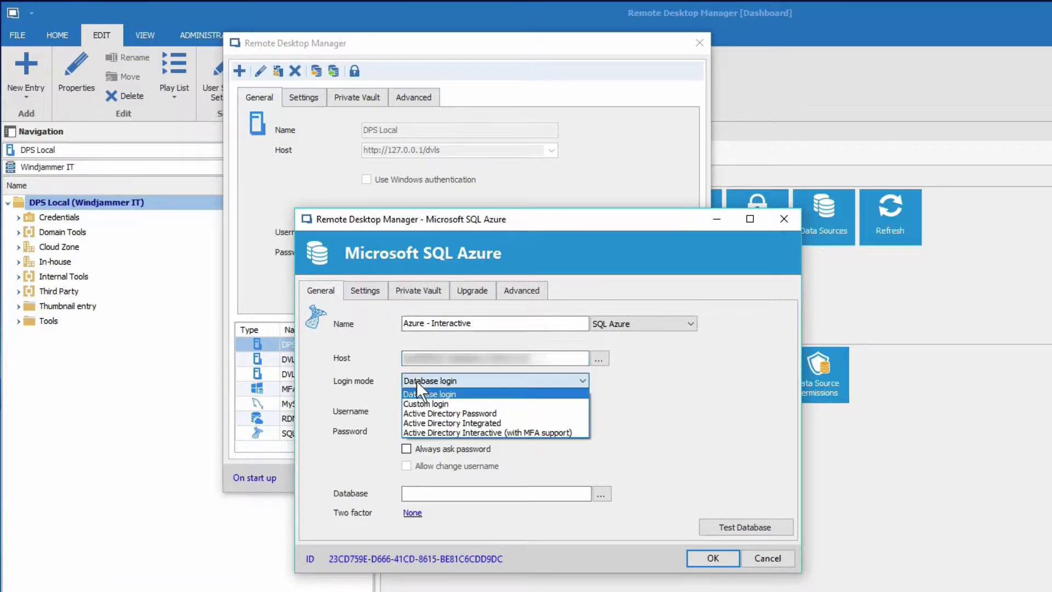
left_click(429, 432)
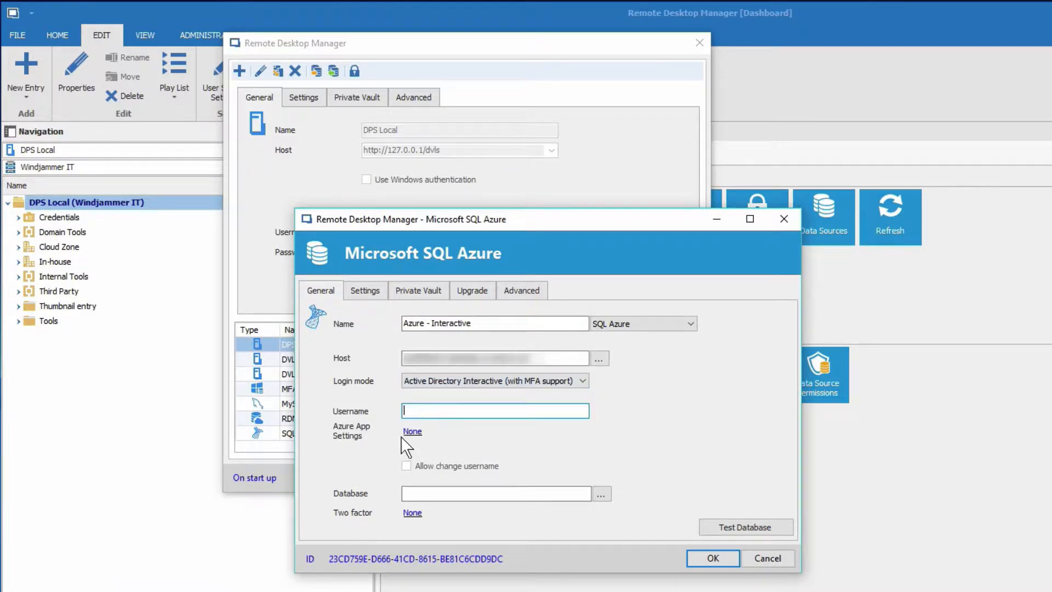
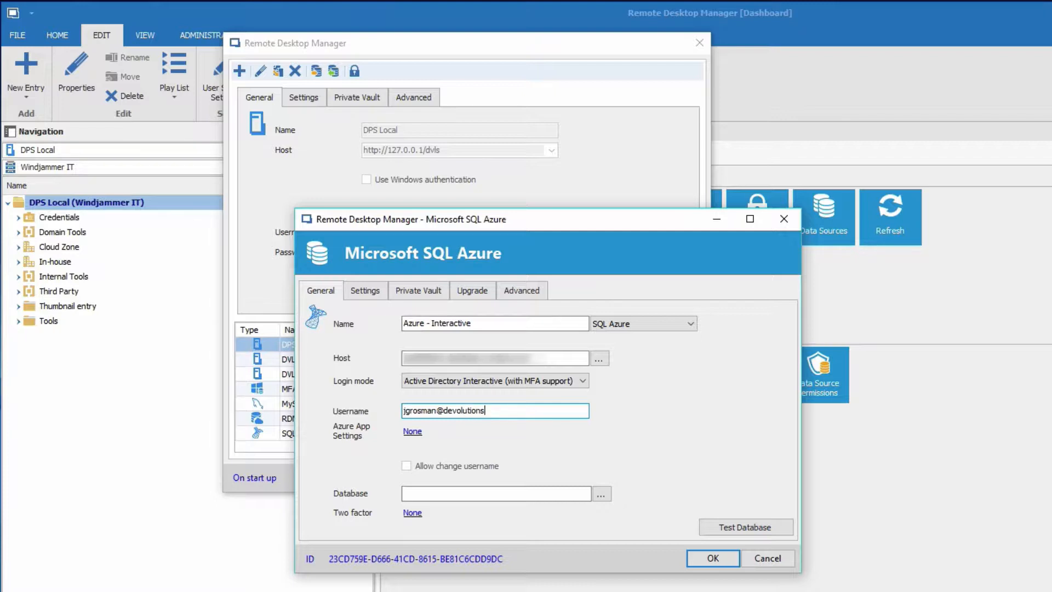
left_click(411, 432)
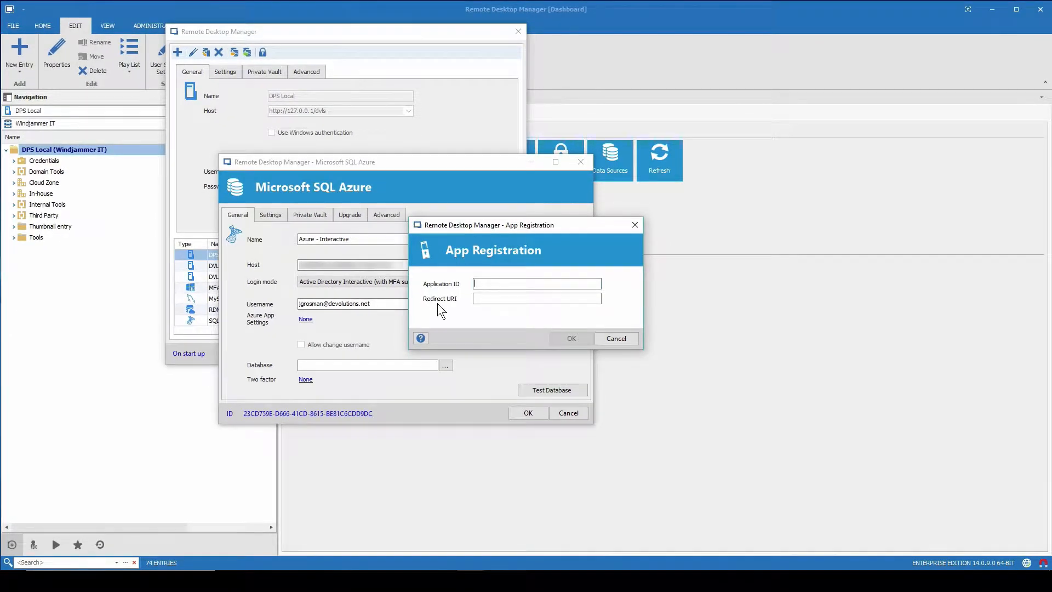
Look up the 'Configure SQL Azure for AD Interactive' help page for app registration steps
left_click(421, 339)
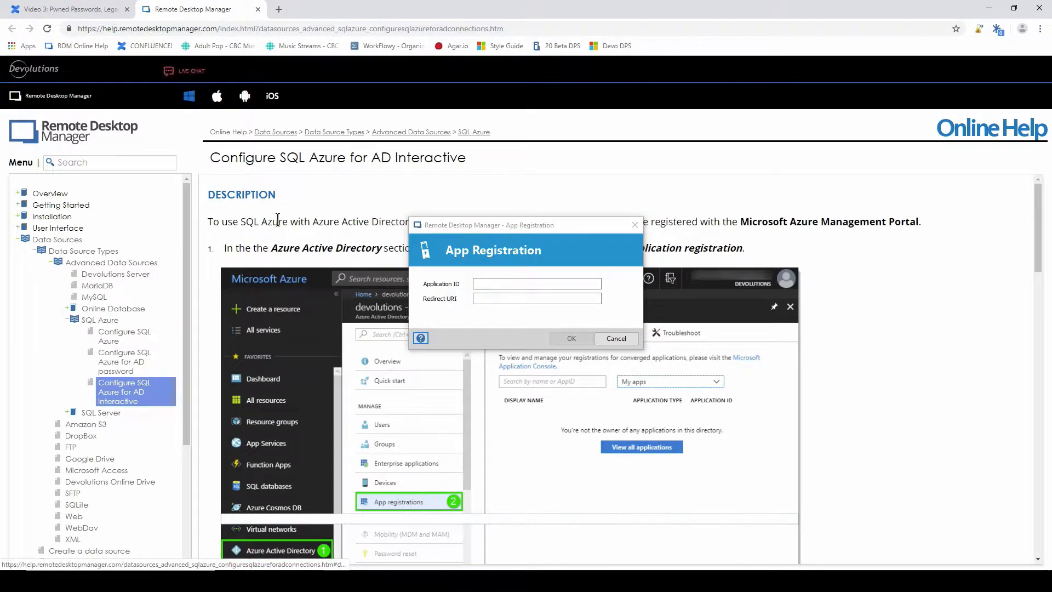
scroll(314, 231, "down", 6)
scroll(315, 231, "up", 6)
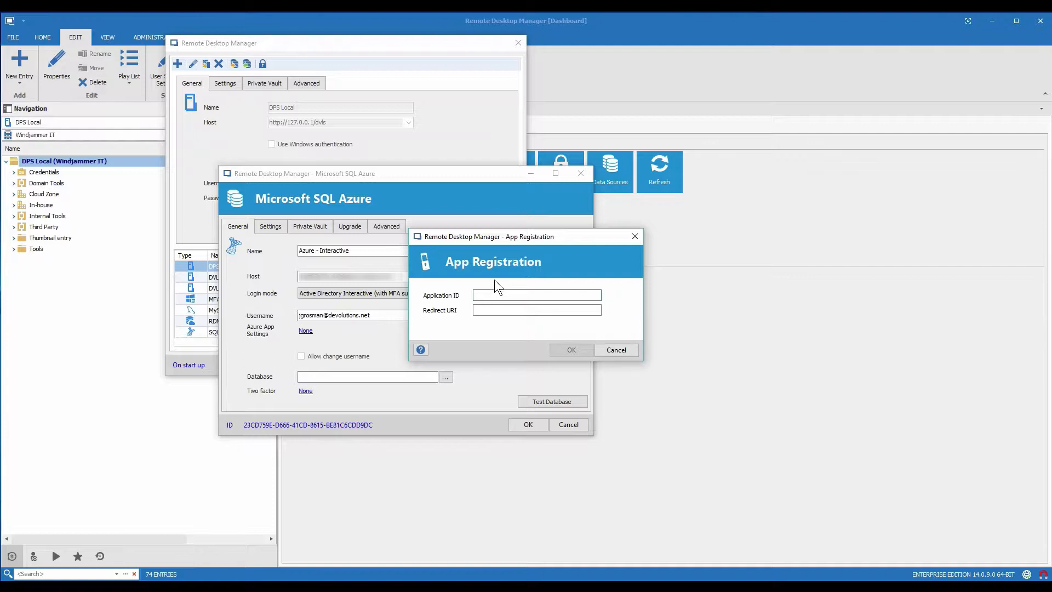
Paste the registered Application ID and Redirect URI into App Registration and save them
key("ctrl+v")
left_click(482, 310)
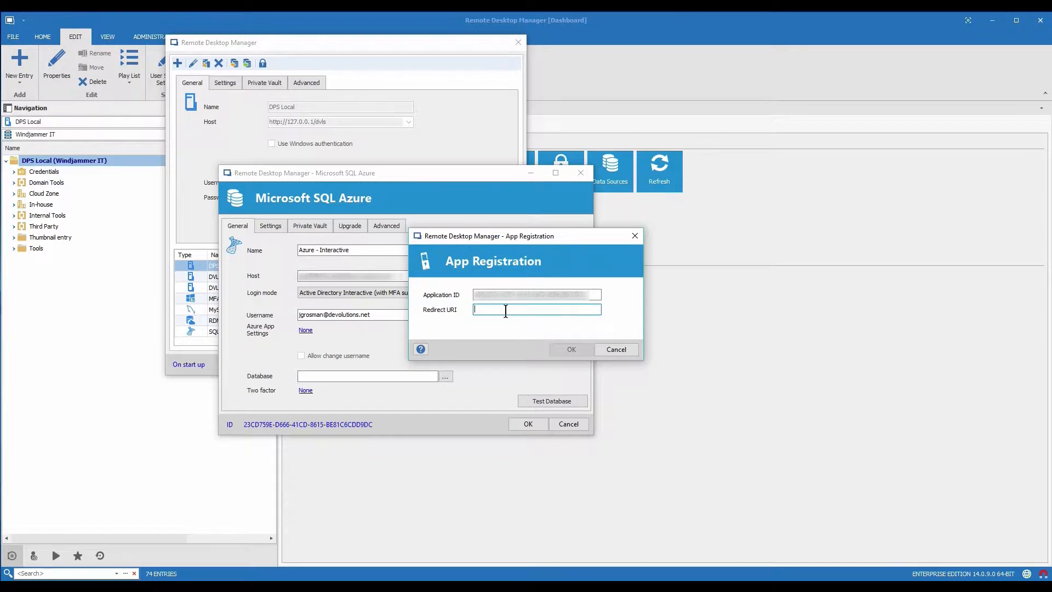
key("ctrl+v")
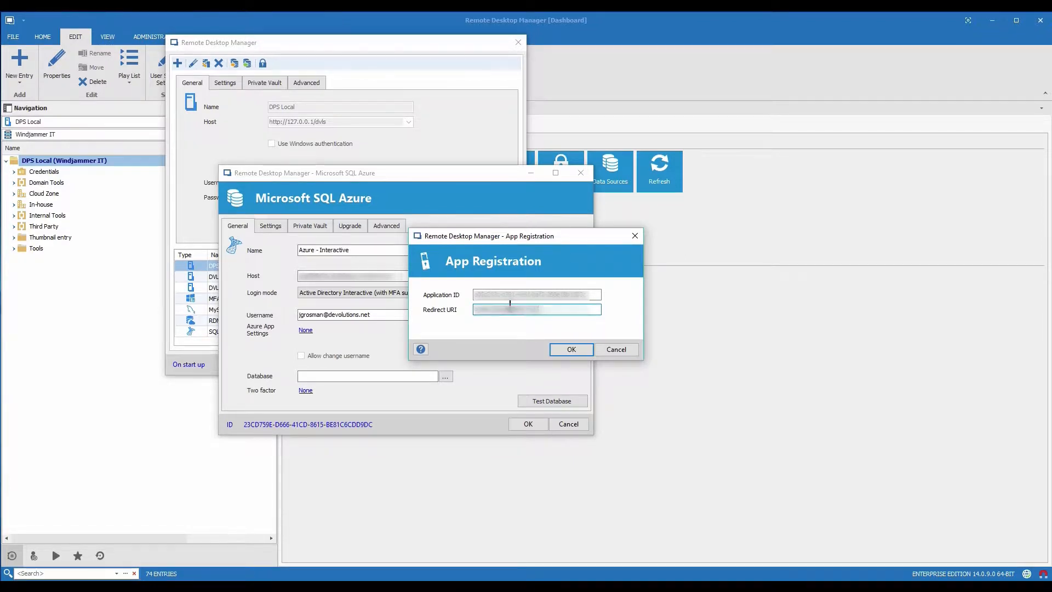
left_click(566, 347)
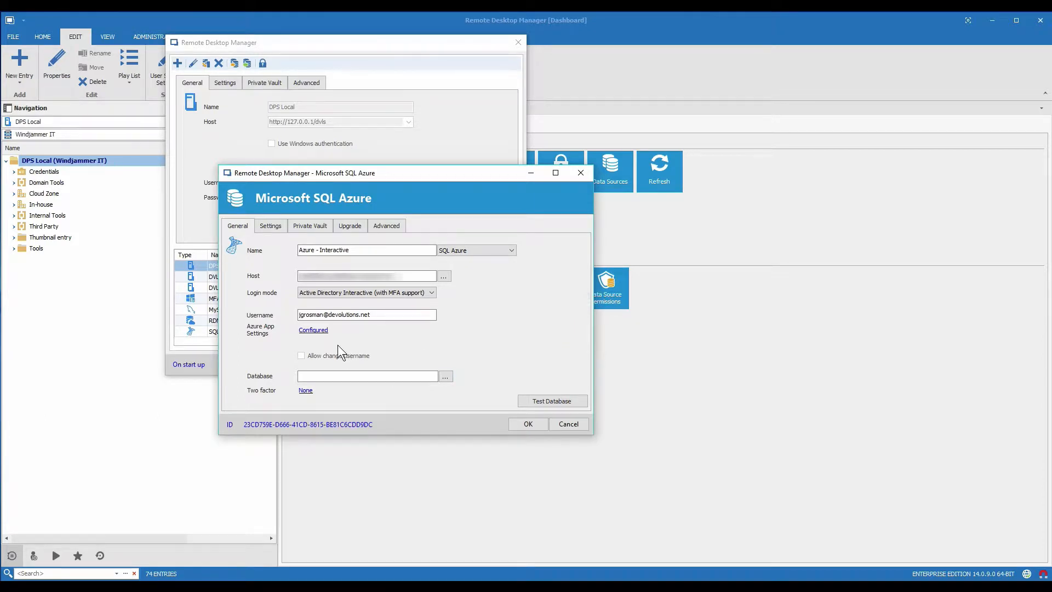
Set the database to Std10 and save the Azure - Interactive data source
left_click(327, 374)
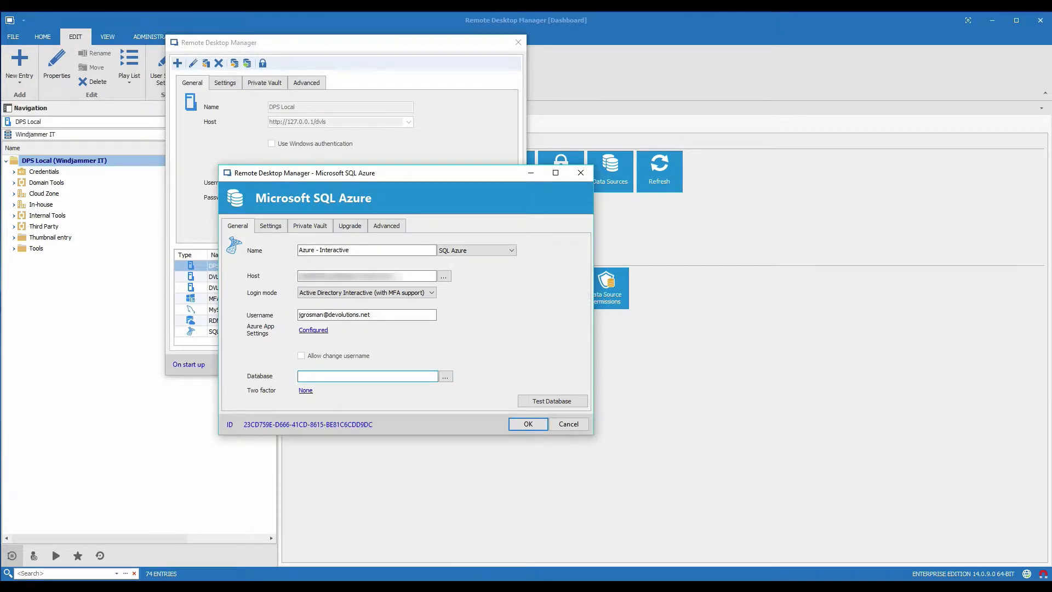
type("Std10")
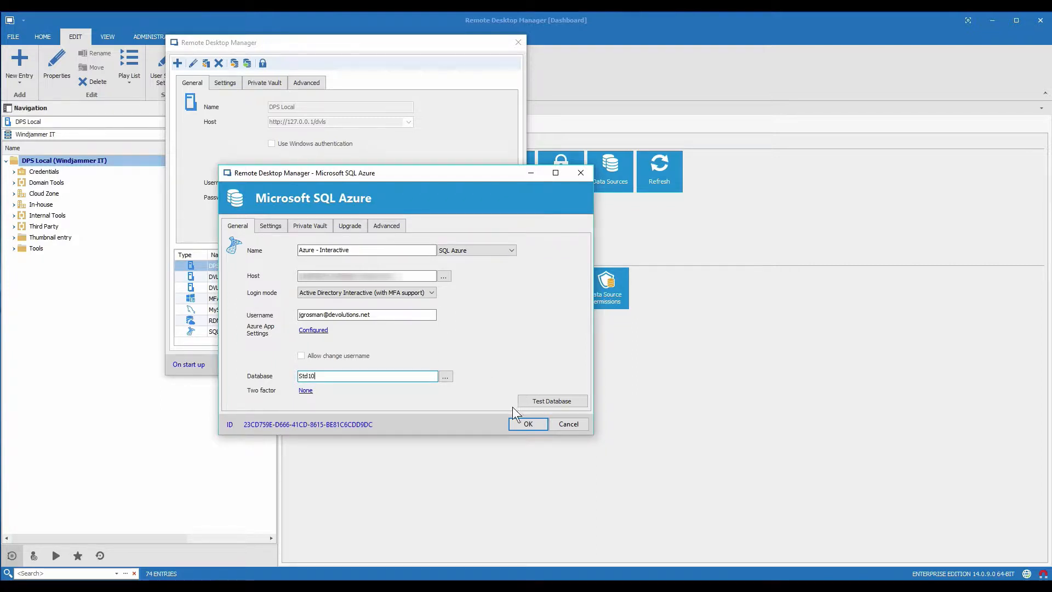
left_click(518, 425)
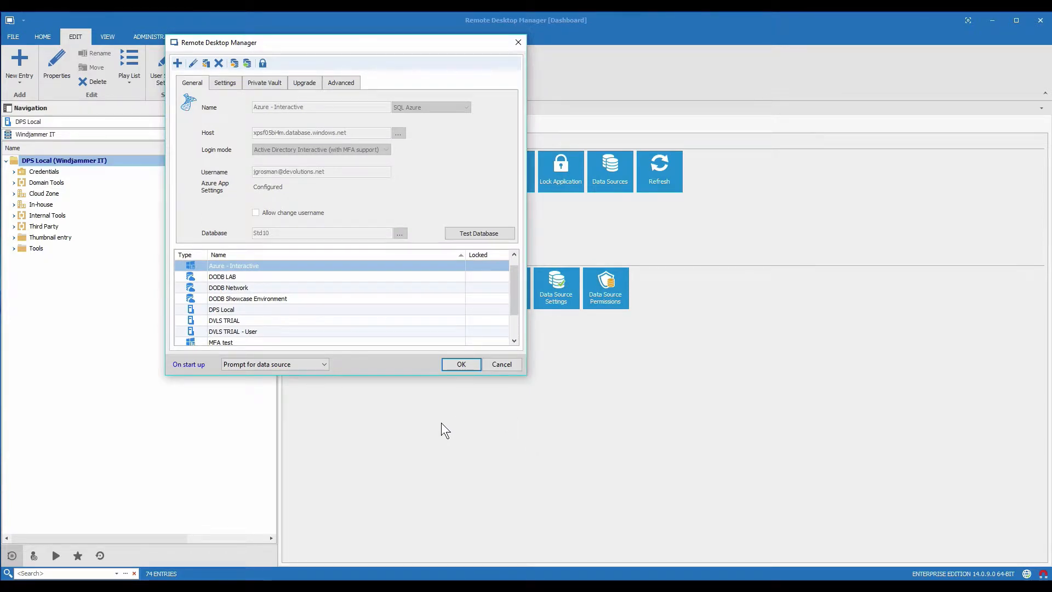
Load Azure - Interactive and open Users under the ADMINISTRATION ribbon
key("Return")
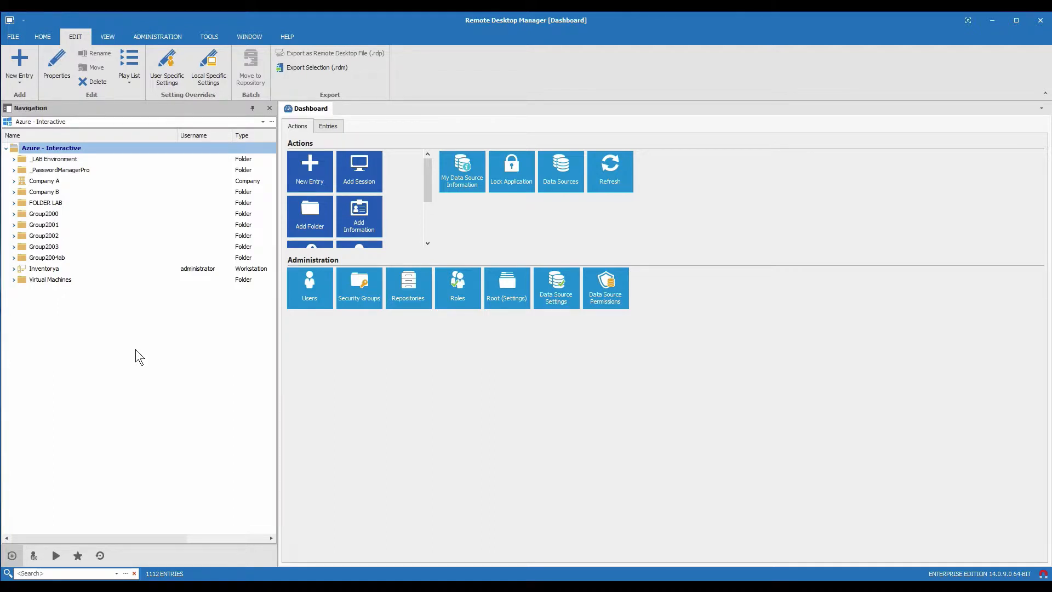
left_click(163, 36)
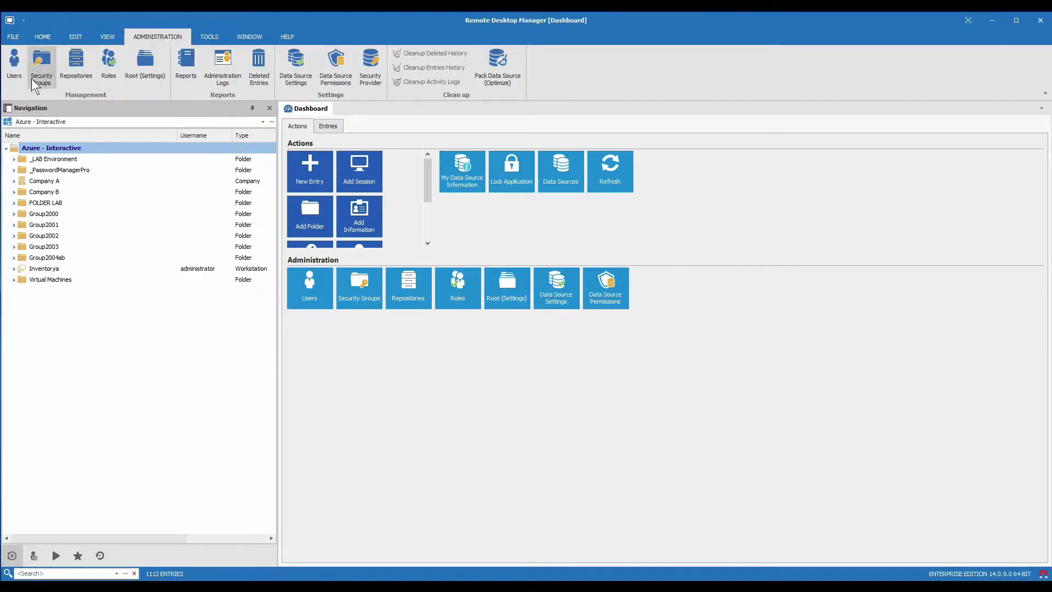
left_click(18, 68)
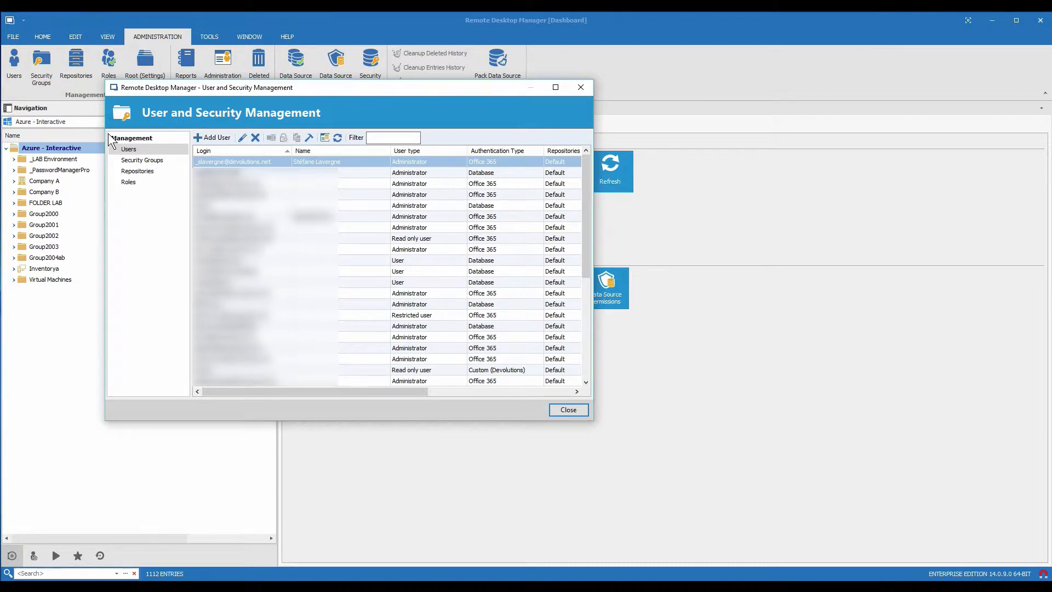
left_click(213, 138)
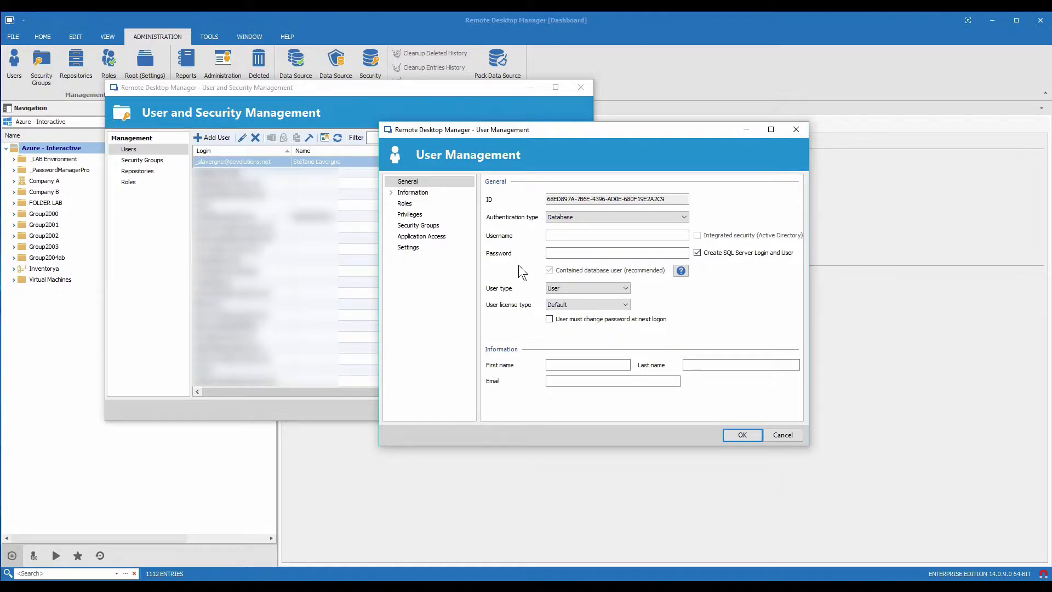
left_click(572, 219)
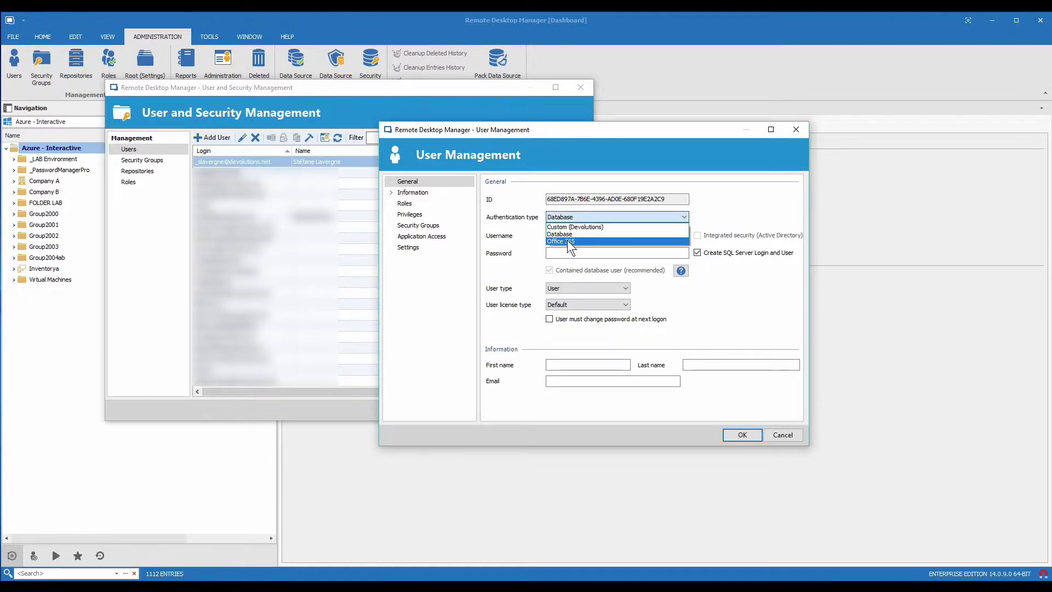
left_click(567, 241)
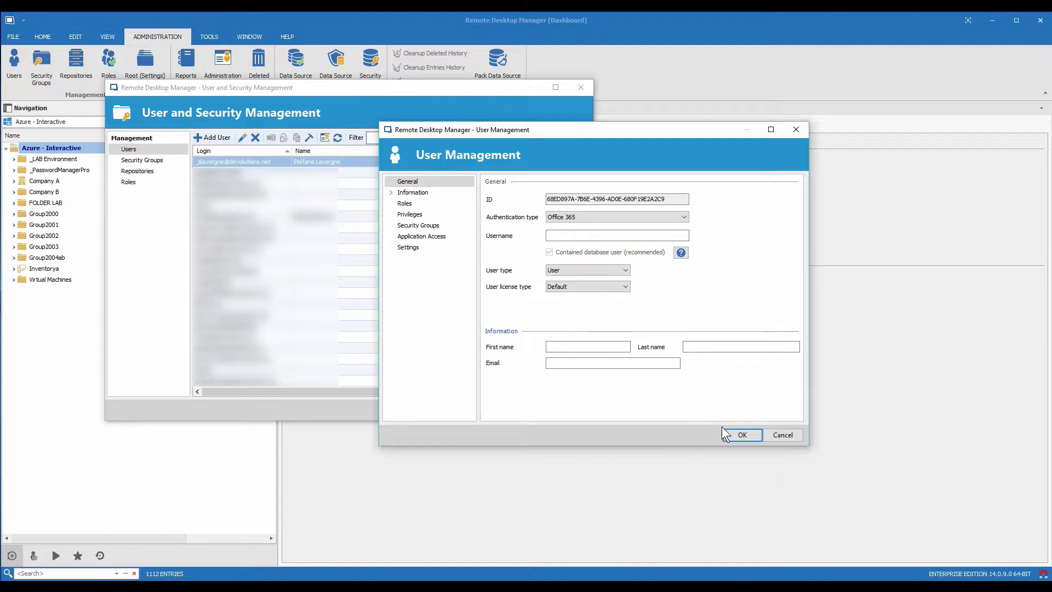
left_click(782, 435)
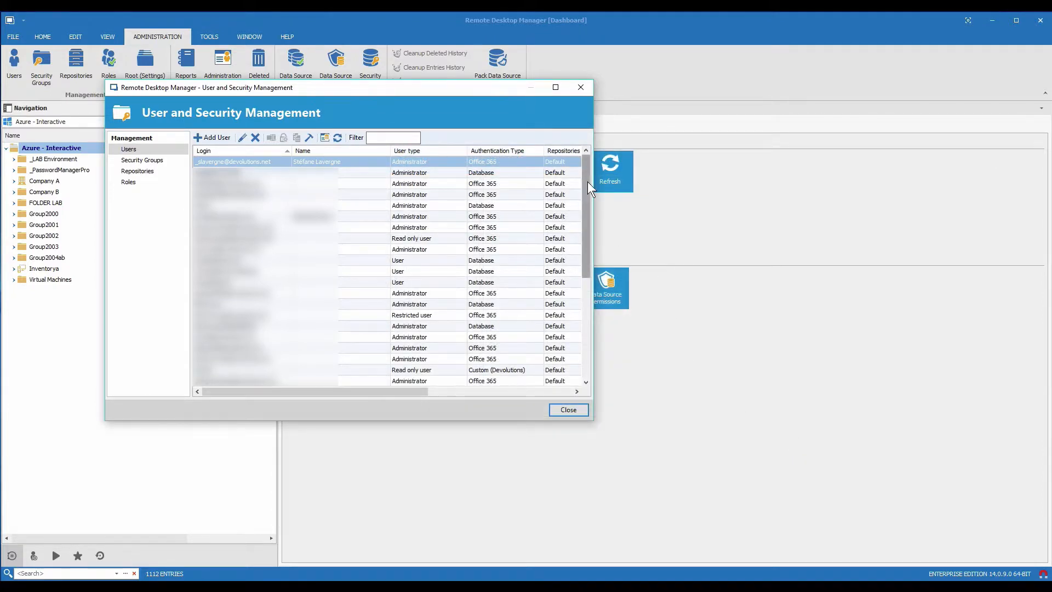
Close the User and Security Management window to return to the Select Data Source dialog
left_click(581, 88)
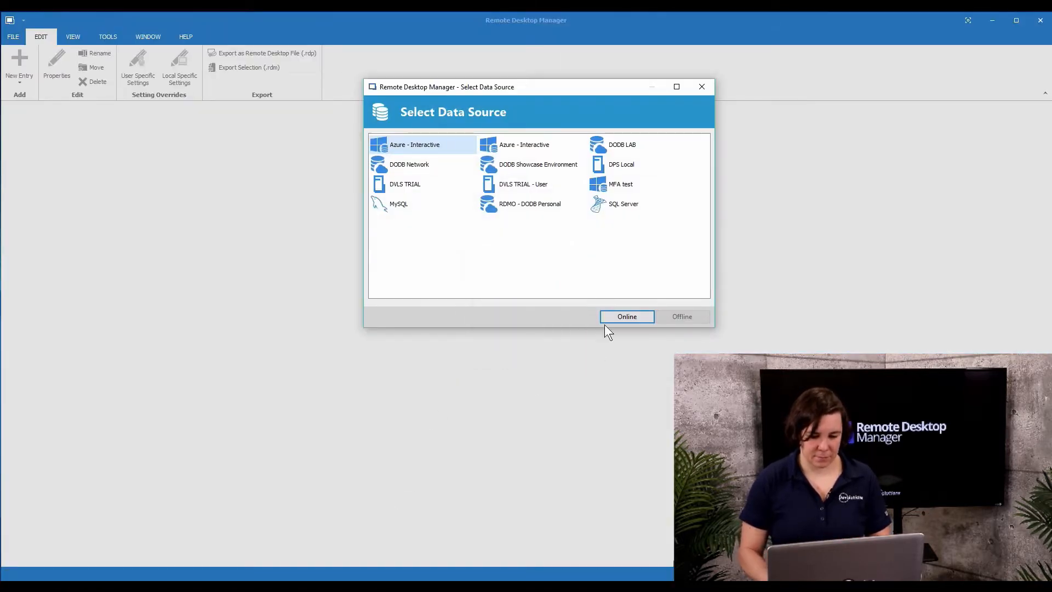
Connect online to Azure - Interactive and enter the account password on Microsoft sign-in
left_click(620, 317)
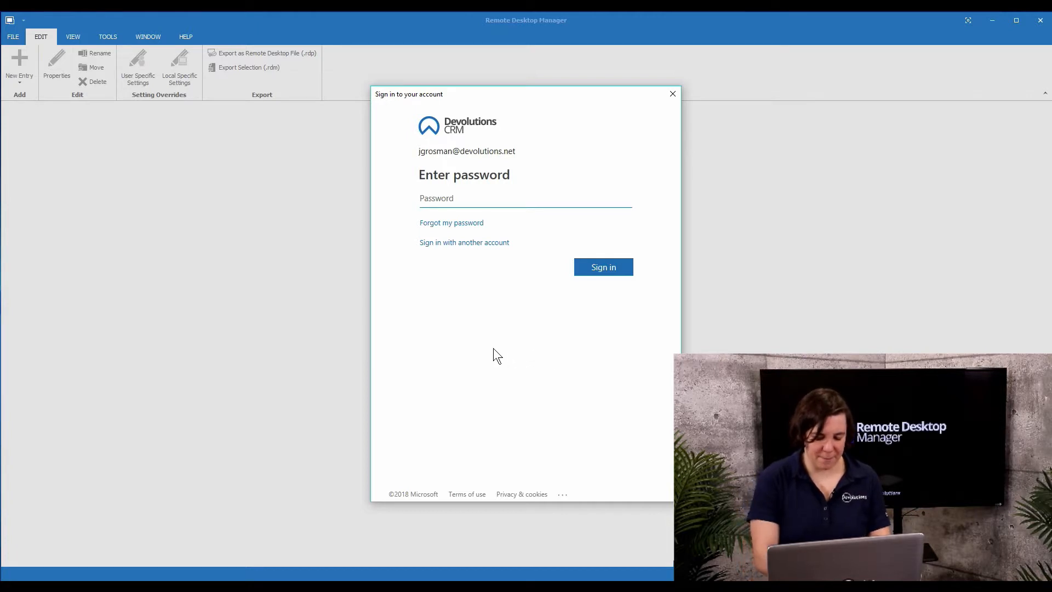
type("••••••••")
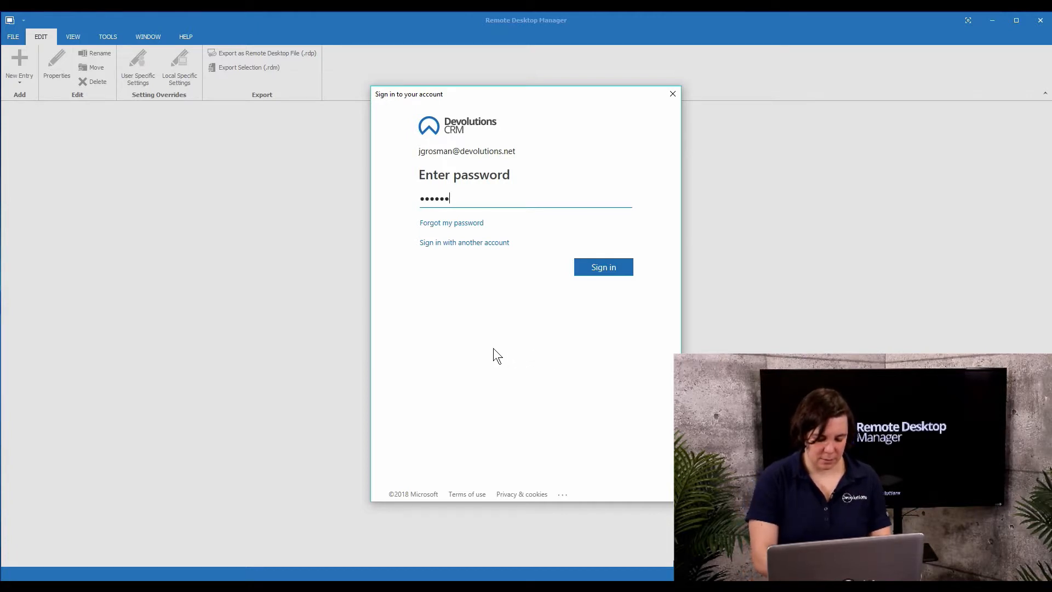
type("••••••")
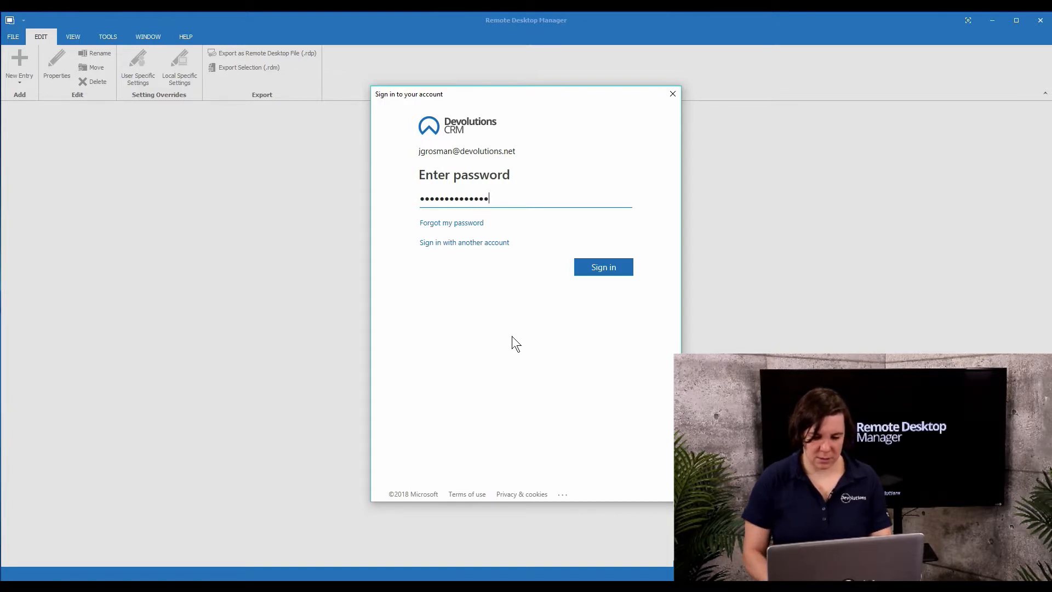
Finish the Microsoft sign-in and dismiss the Azure AD system message
left_click(595, 273)
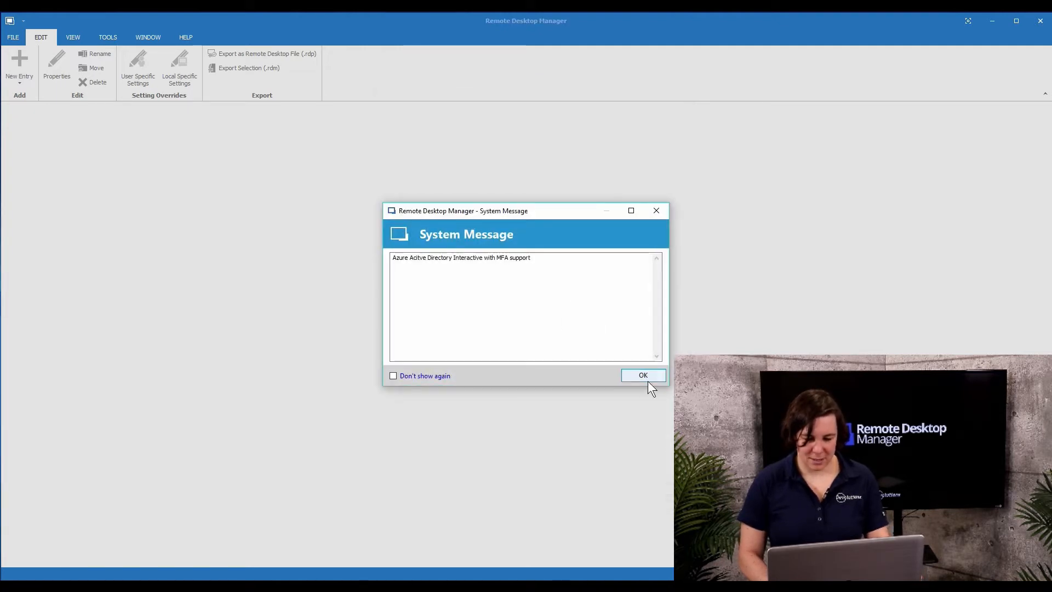
left_click(644, 375)
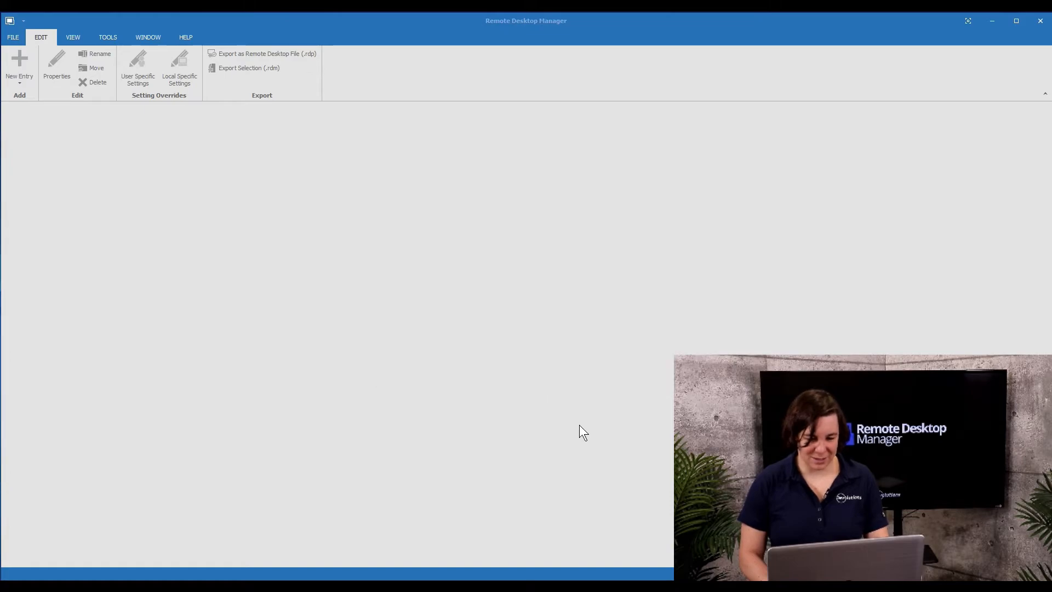